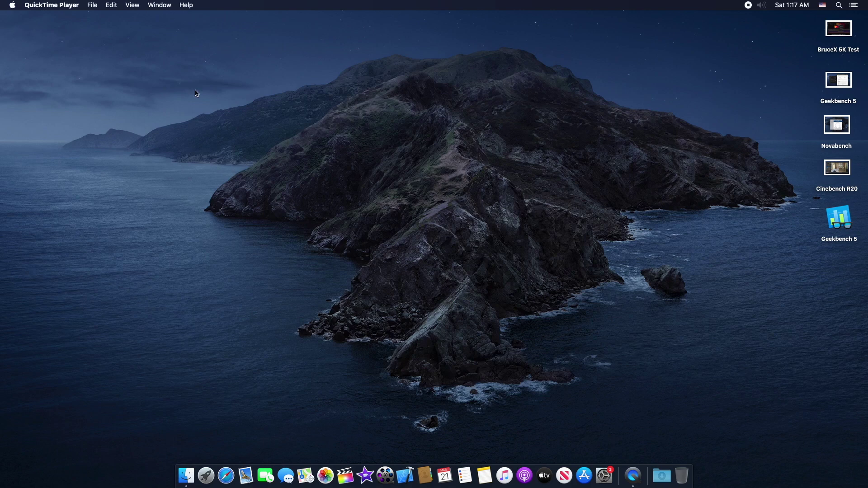
left_click(27, 16)
left_click(12, 5)
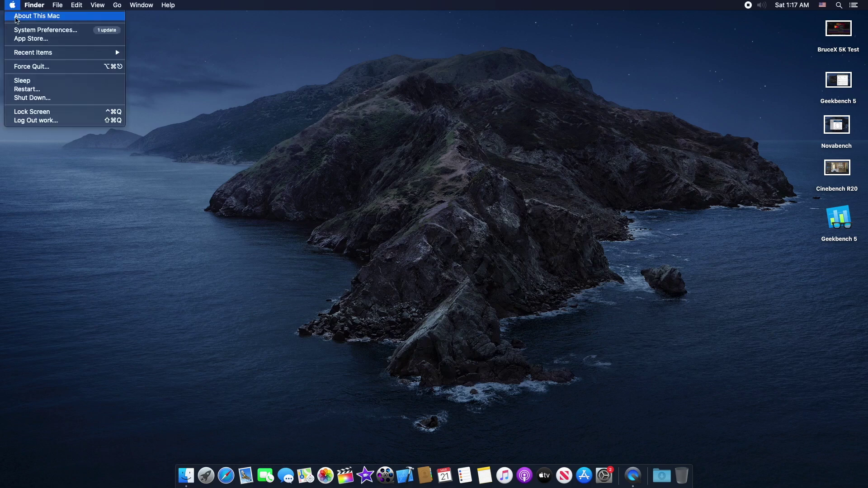
left_click(498, 249)
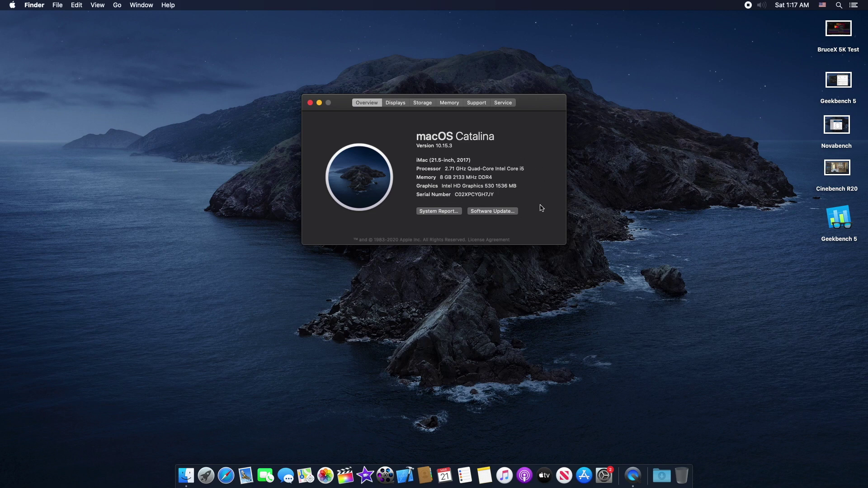
key("super+w")
double_click(847, 34)
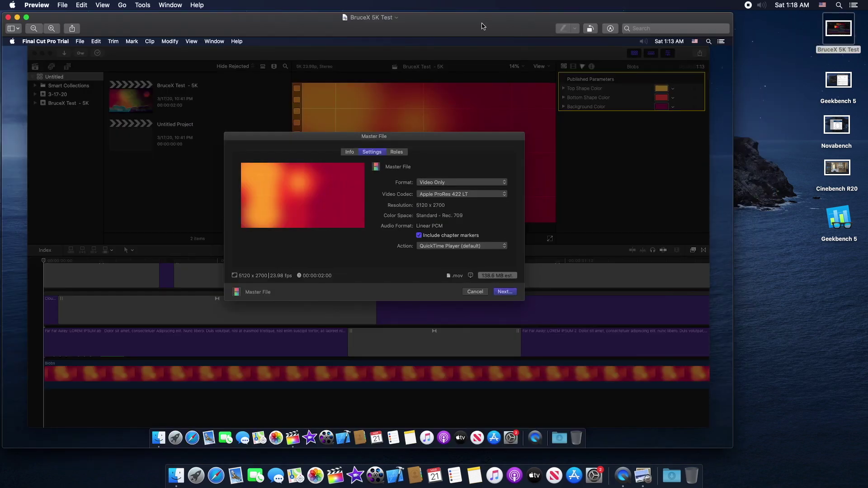
double_click(556, 27)
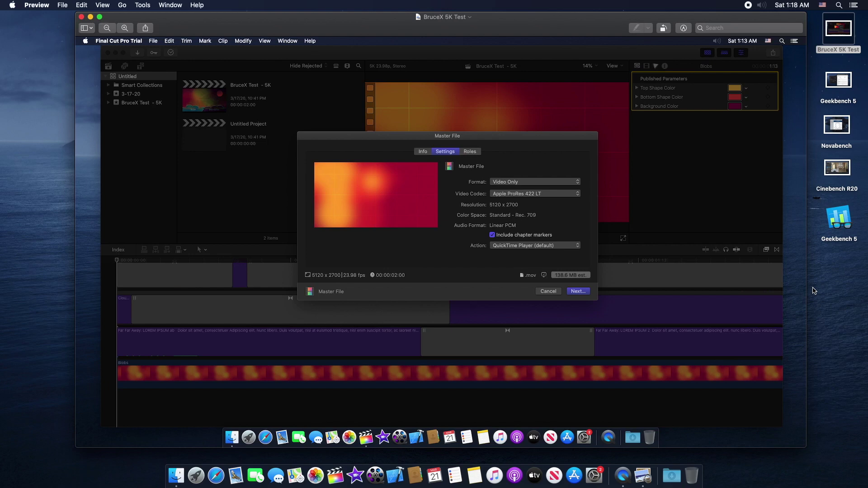
key("super+w")
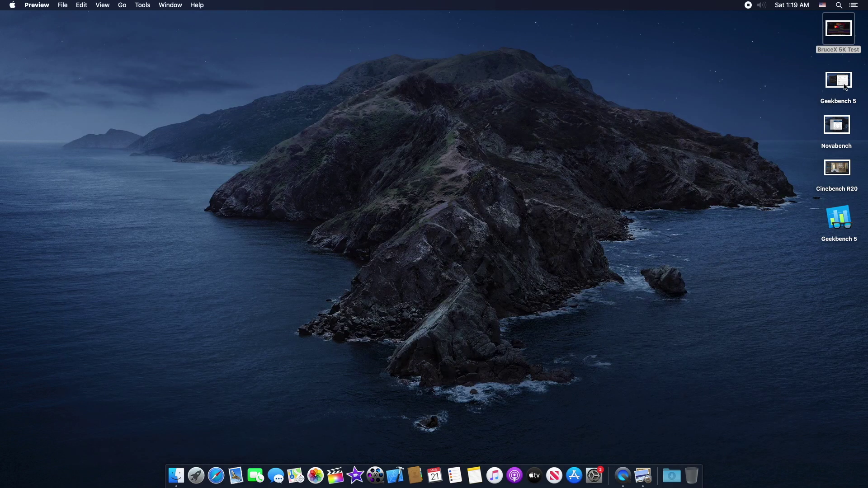
- Open the Geekbench 5 screenshot showing the iMac18,1 scores of 800 single-core and 2616 multi-core
left_click(846, 86)
double_click(846, 87)
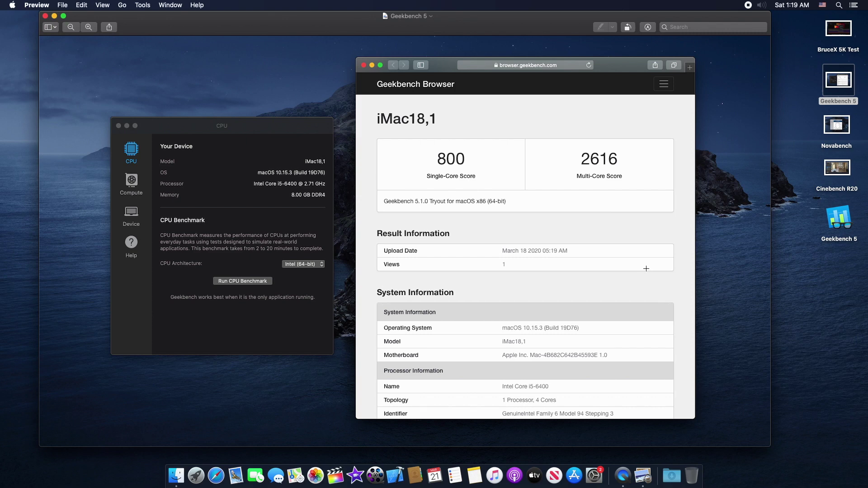
- Swap Geekbench for the Novabench result (908), then for the Cinebench R20 screenshot (1242 pts)
left_click(46, 16)
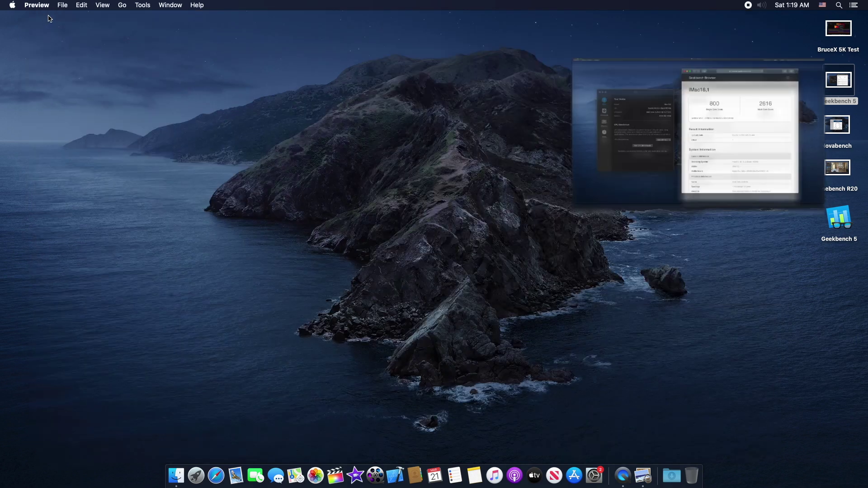
double_click(835, 128)
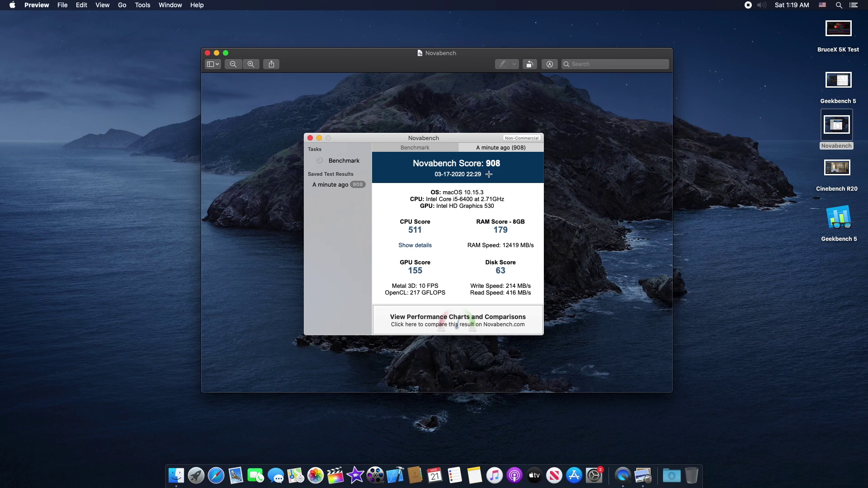
left_click(208, 53)
double_click(836, 168)
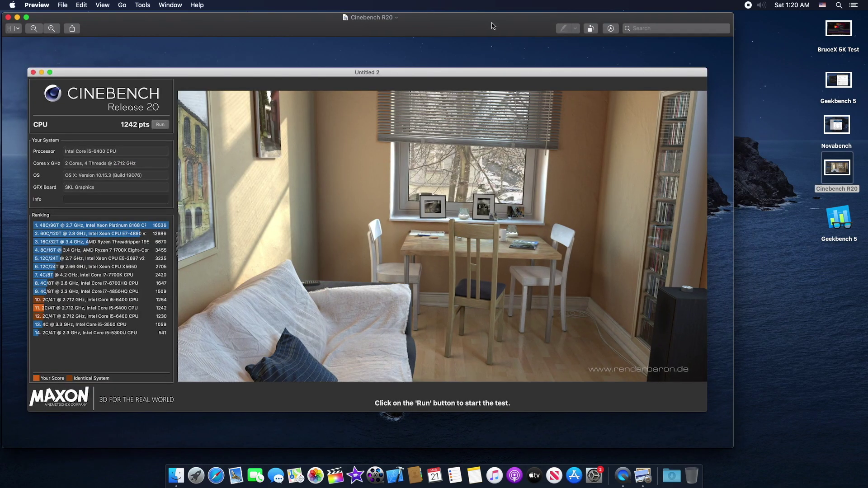
- Shift the Cinebench R20 window to the right, then close it and quit Preview
left_click_drag(493, 26, 557, 25)
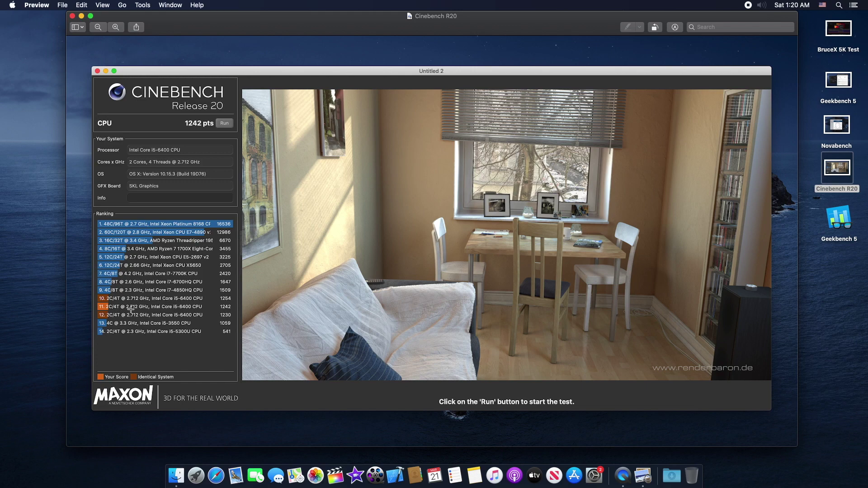
key("super+q")
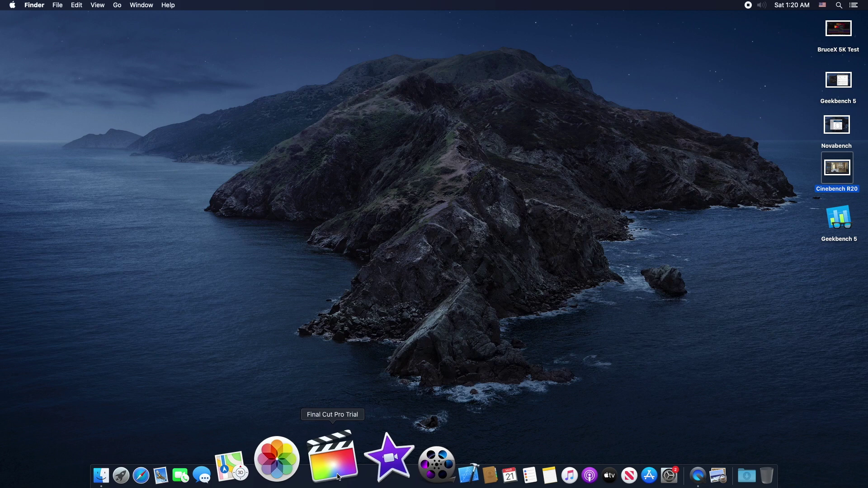
- Launch Final Cut Pro and acknowledge the trial expiry notice to continue the trial
left_click(339, 477)
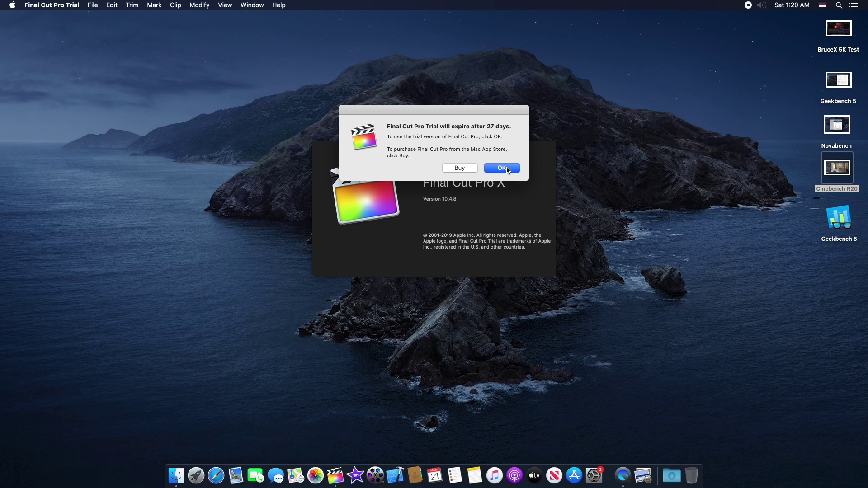
left_click(507, 170)
left_click(501, 170)
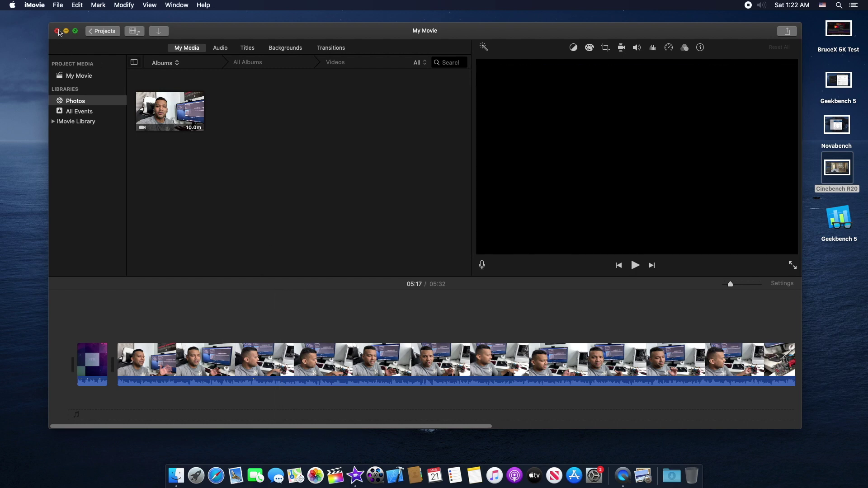
- Leave the My Movie project, quit iMovie, and start Xcode from the Dock
left_click(96, 33)
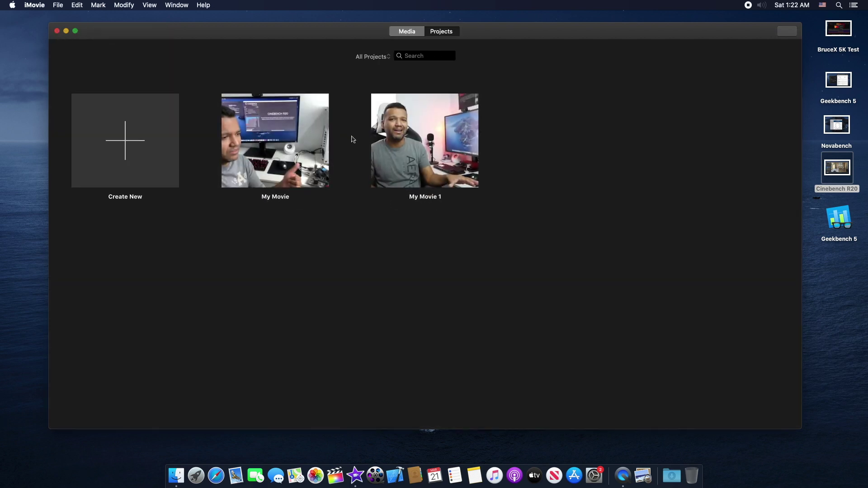
key("super+q")
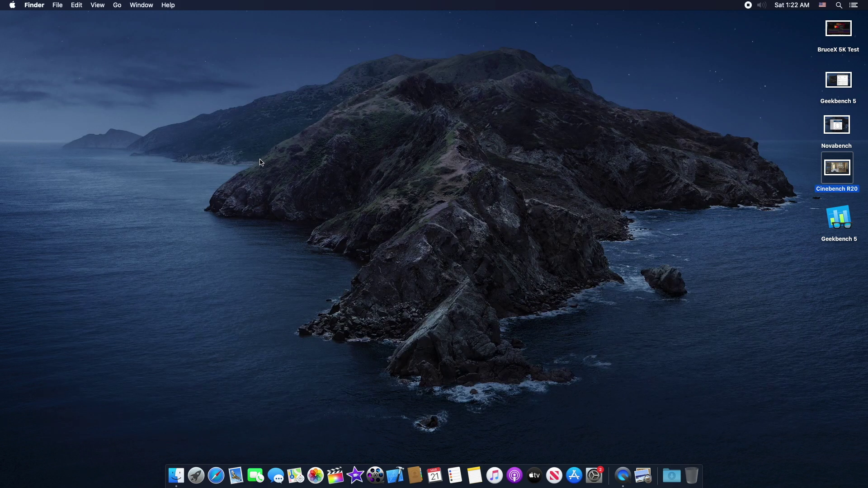
left_click(398, 474)
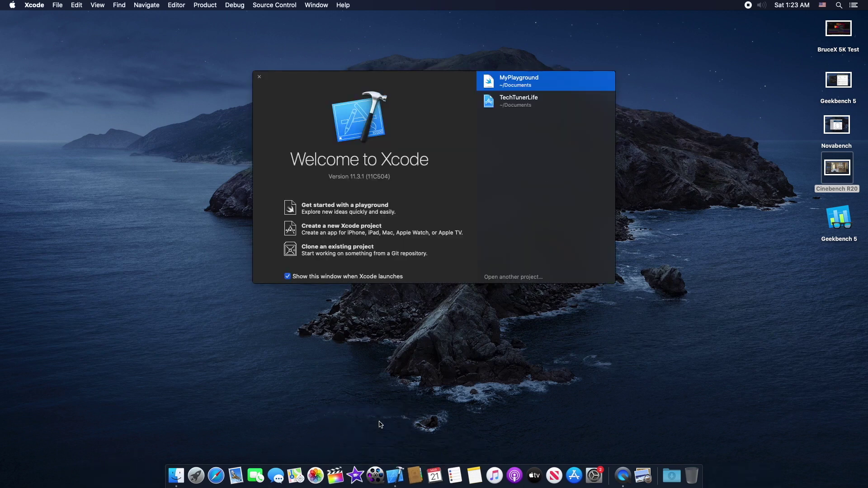
- Open the recent TechTunerLife project and bring the booting iPhone 11 Pro Max simulator forward
double_click(521, 107)
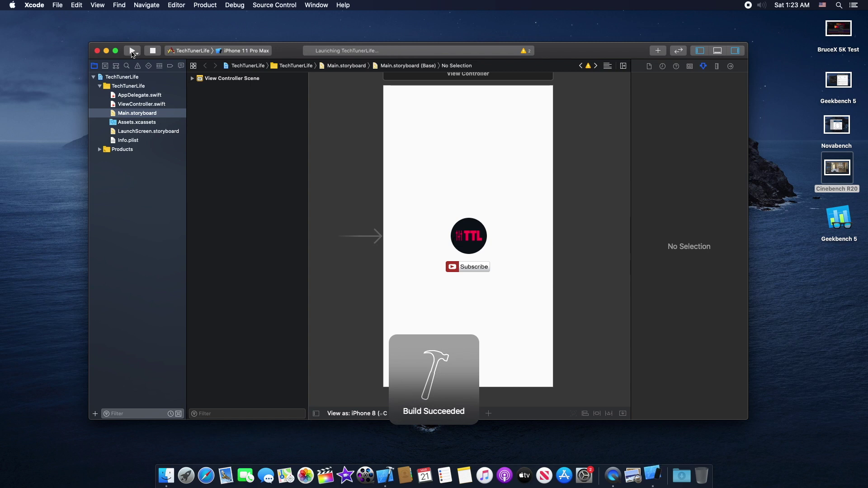
left_click(658, 476)
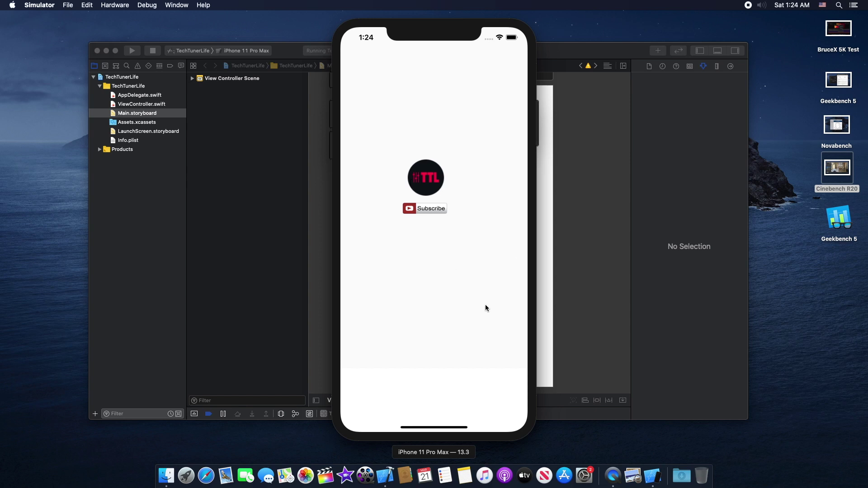
left_click(420, 210)
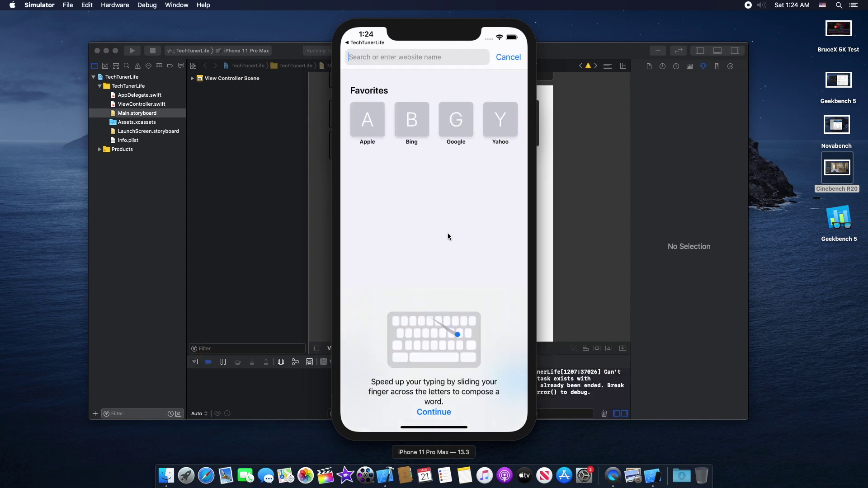
left_click(440, 412)
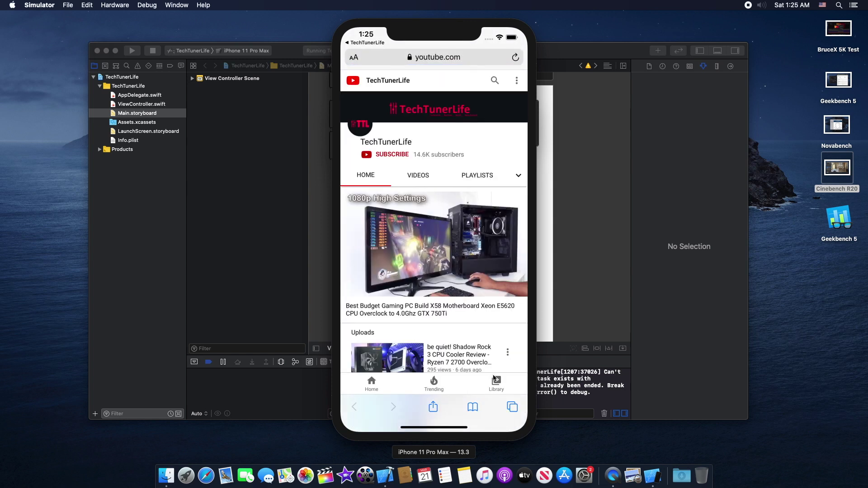
left_click(416, 177)
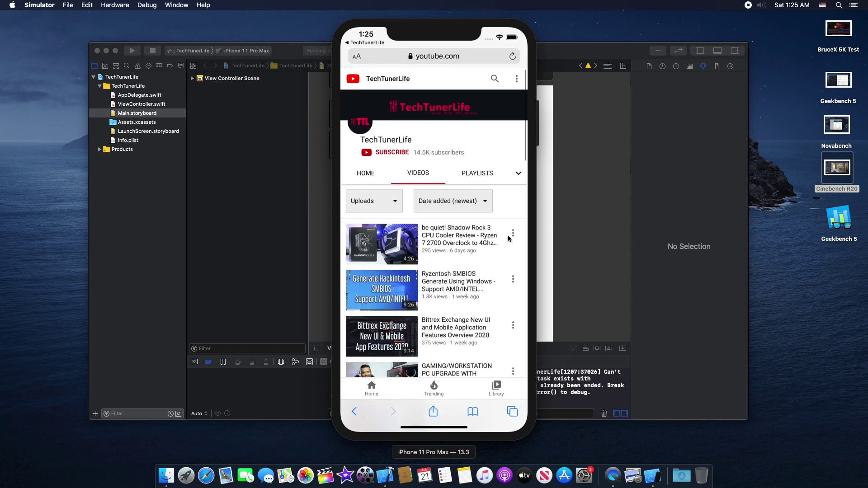
mouse_move(505, 277)
left_mouse_down()
mouse_move(506, 157)
mouse_move(503, 271)
left_mouse_up()
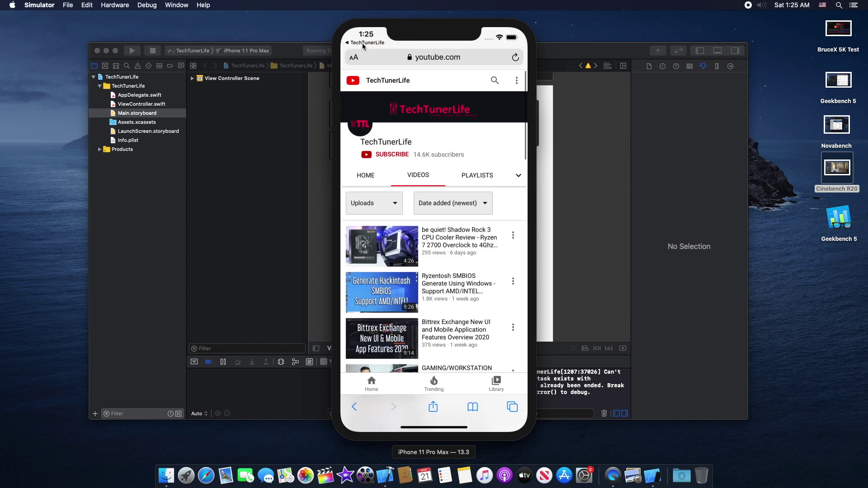
left_click(382, 42)
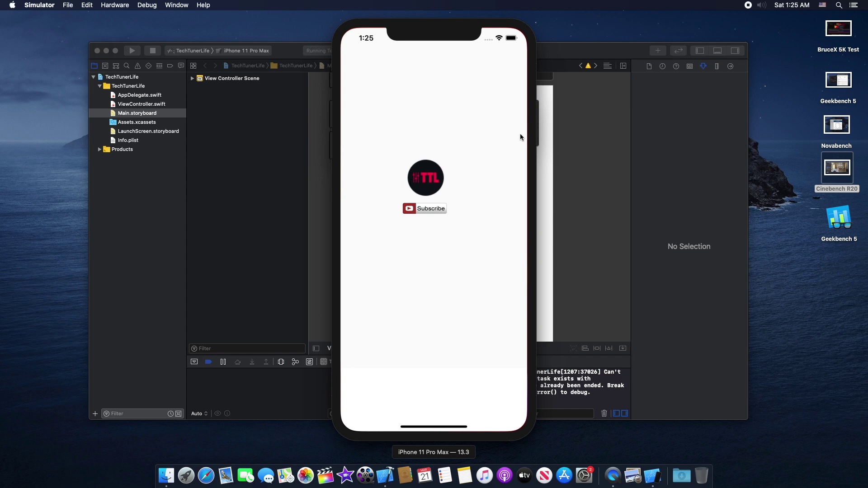
right_click(647, 465)
- Quit the Simulator and close the TechTunerLife project window in Xcode
left_click(651, 409)
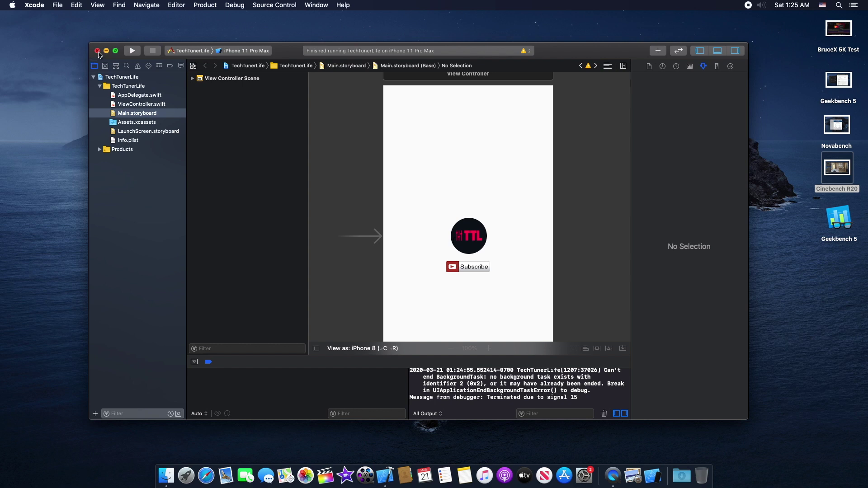
left_click(98, 51)
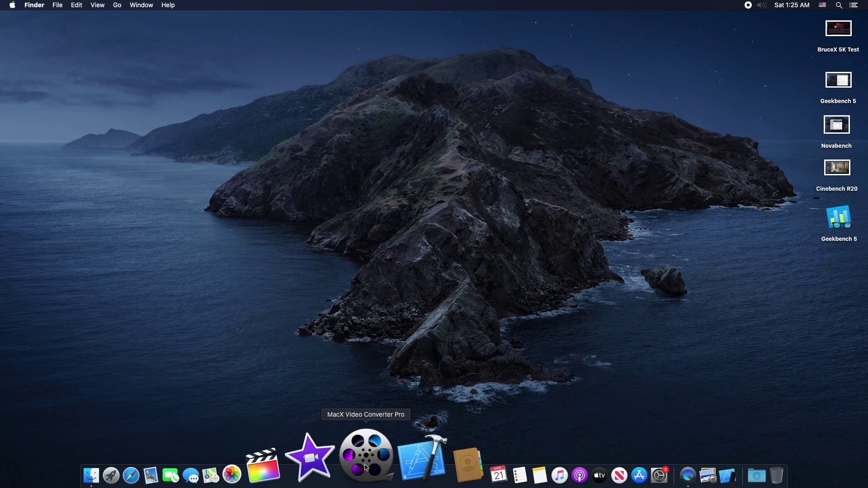
- Launch MacX Video Converter Pro, dismiss the trial and update prompts, and reposition its window
left_click(366, 467)
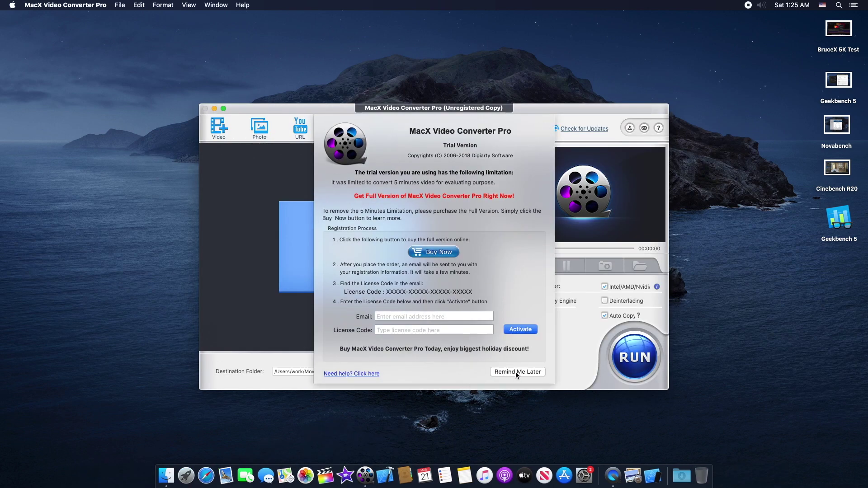
left_click(517, 371)
left_click_drag(560, 110, 552, 83)
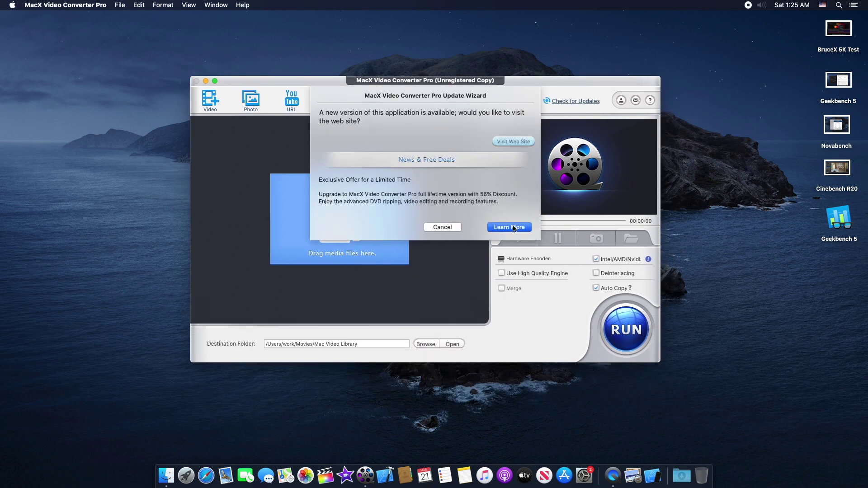
left_click(450, 227)
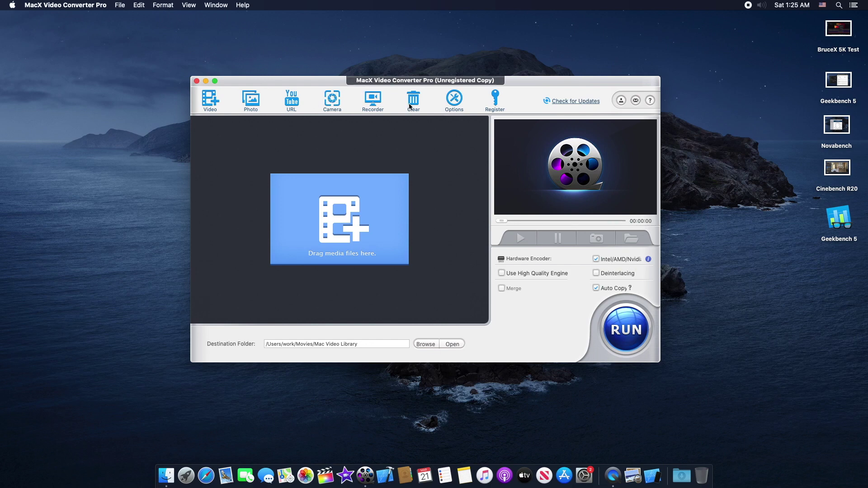
left_click_drag(538, 85, 555, 92)
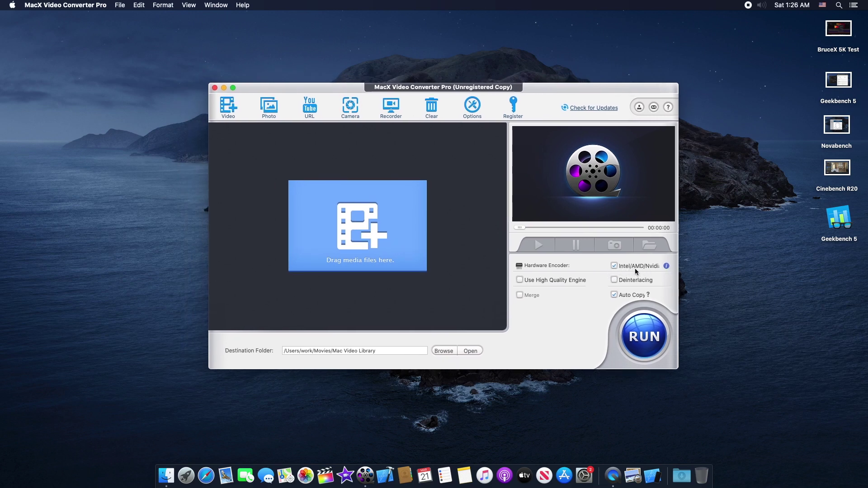
- Confirm hardware encoding is supported on the Intel HD Graphics 530, then close the converter
left_click(666, 266)
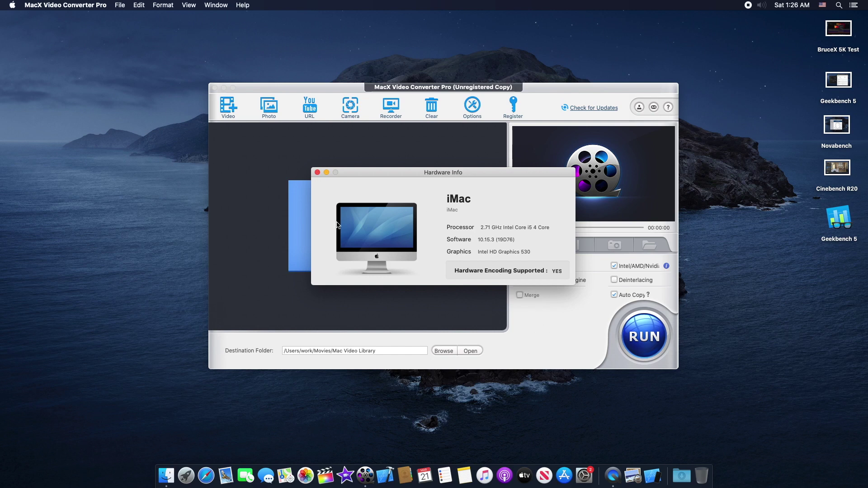
left_click(317, 173)
left_click(215, 87)
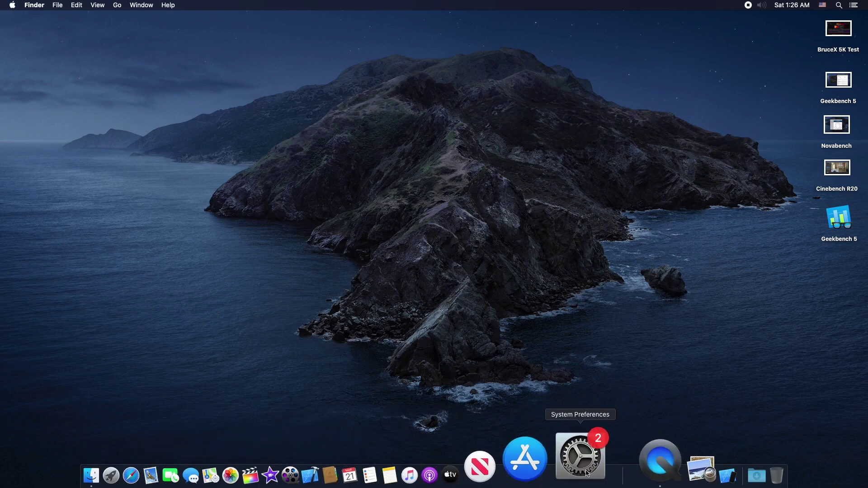
left_click(584, 472)
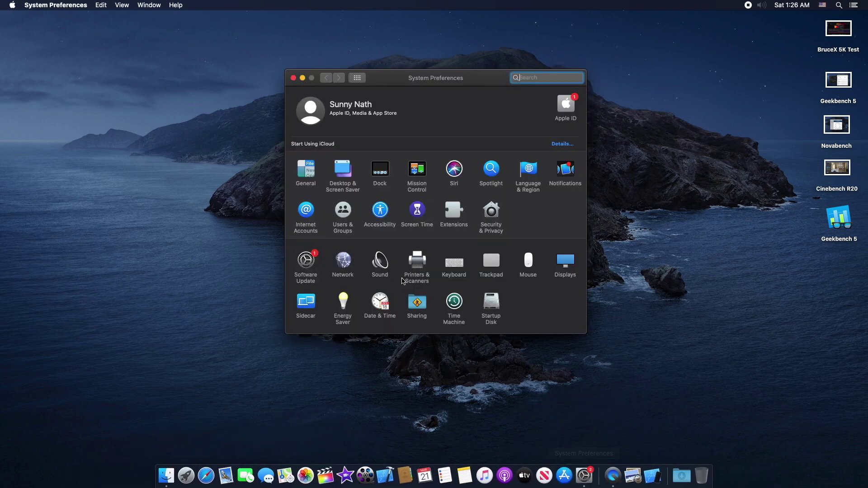
left_click(379, 266)
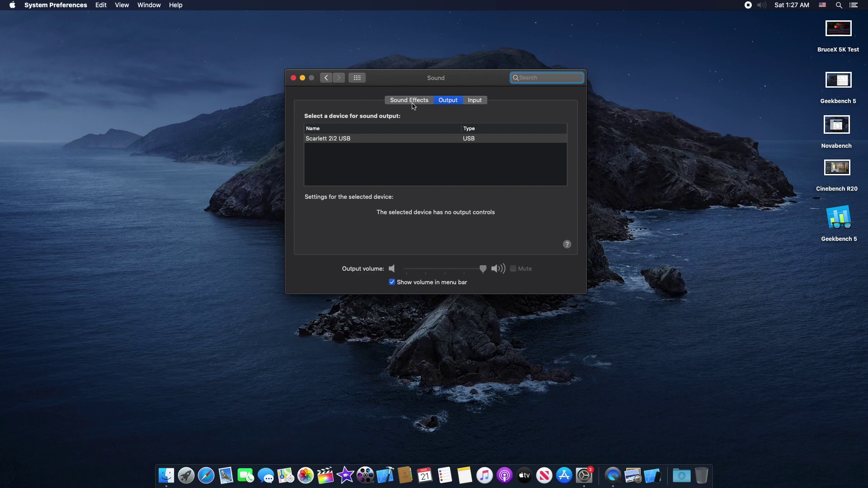
left_click(476, 101)
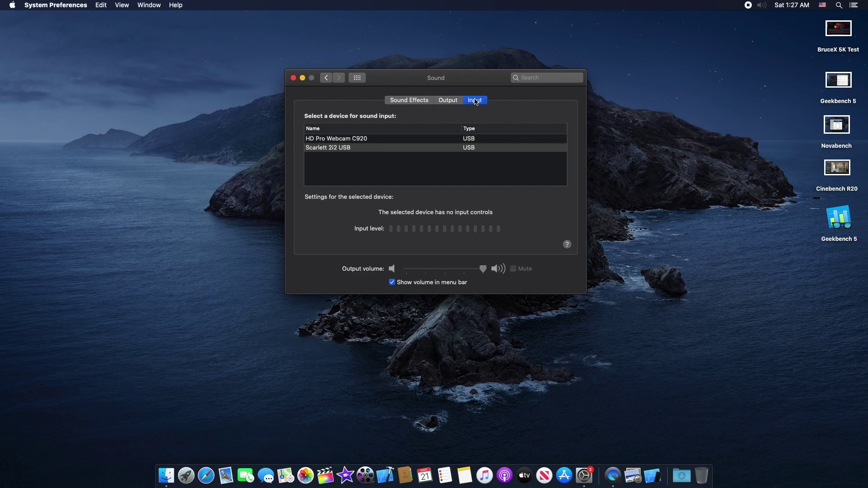
left_click(294, 78)
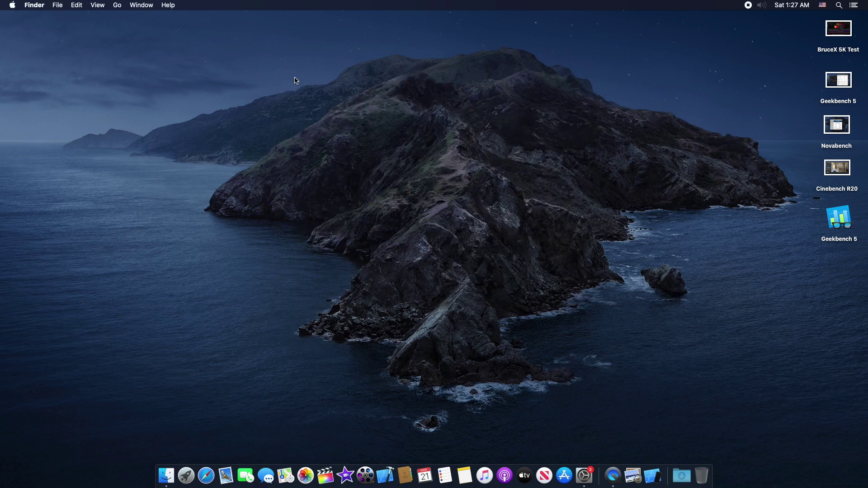